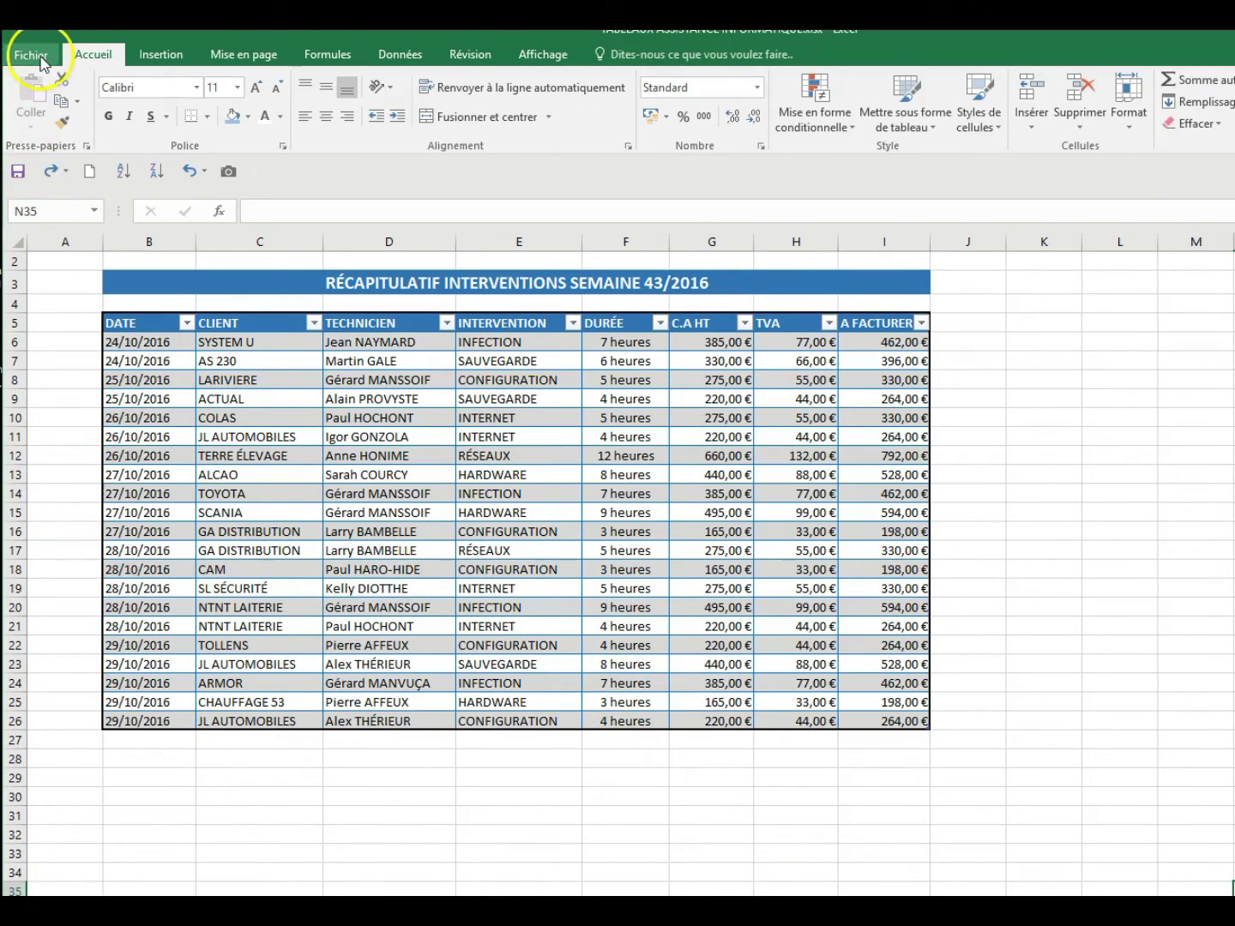
# Open Save As and browse for a folder, then cancel and return to the sheet.
pyautogui.click(31, 54)
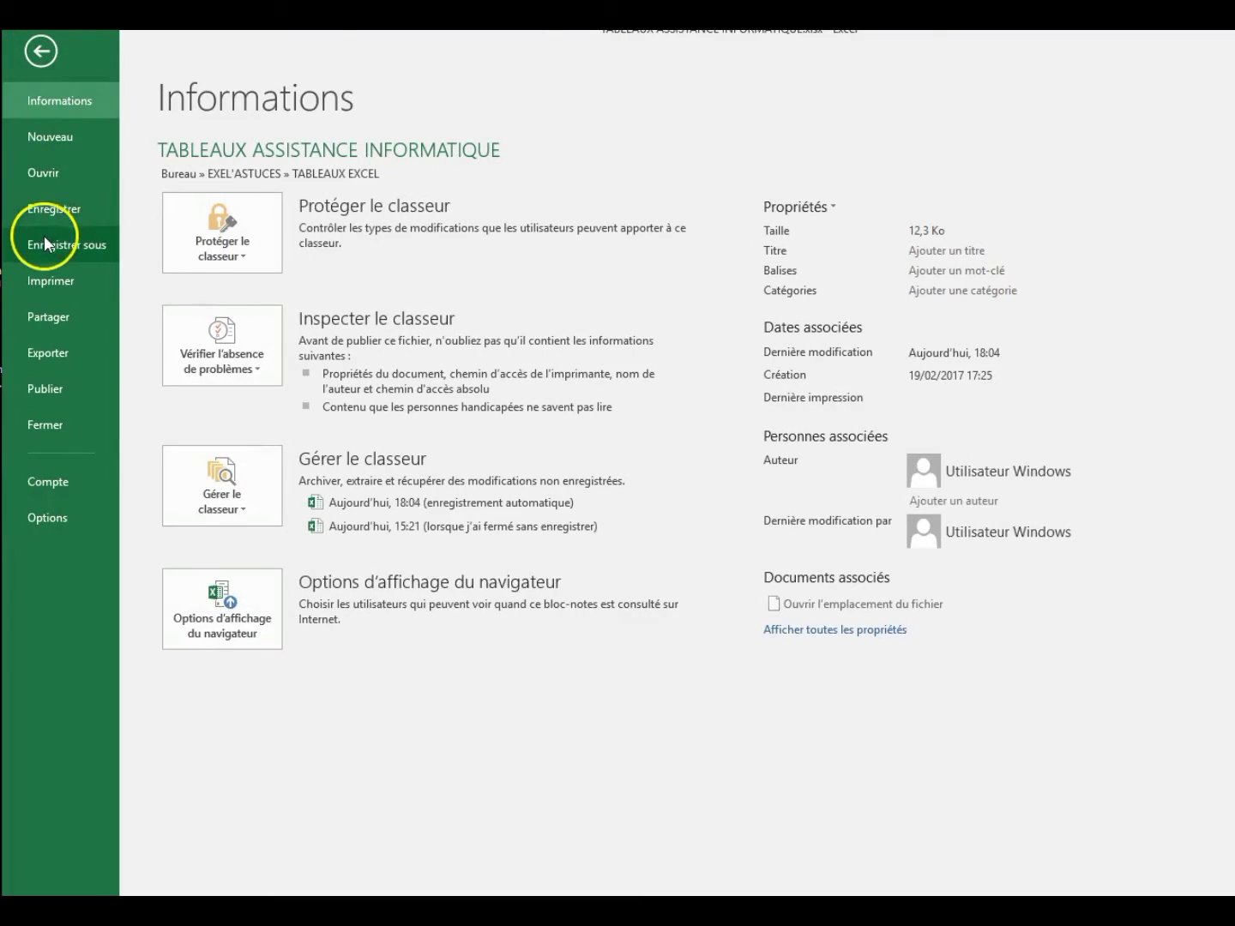
pyautogui.click(44, 244)
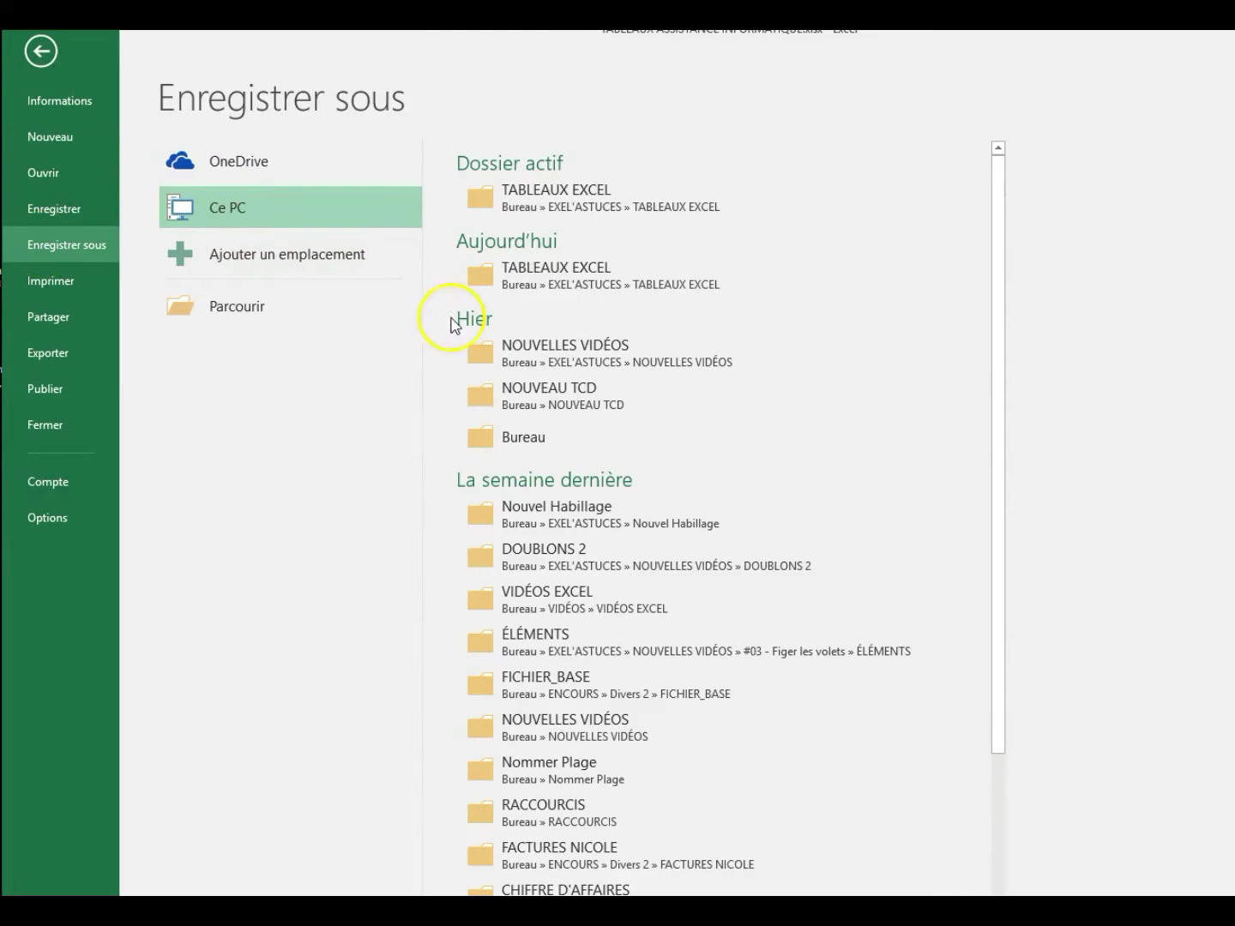
pyautogui.click(480, 439)
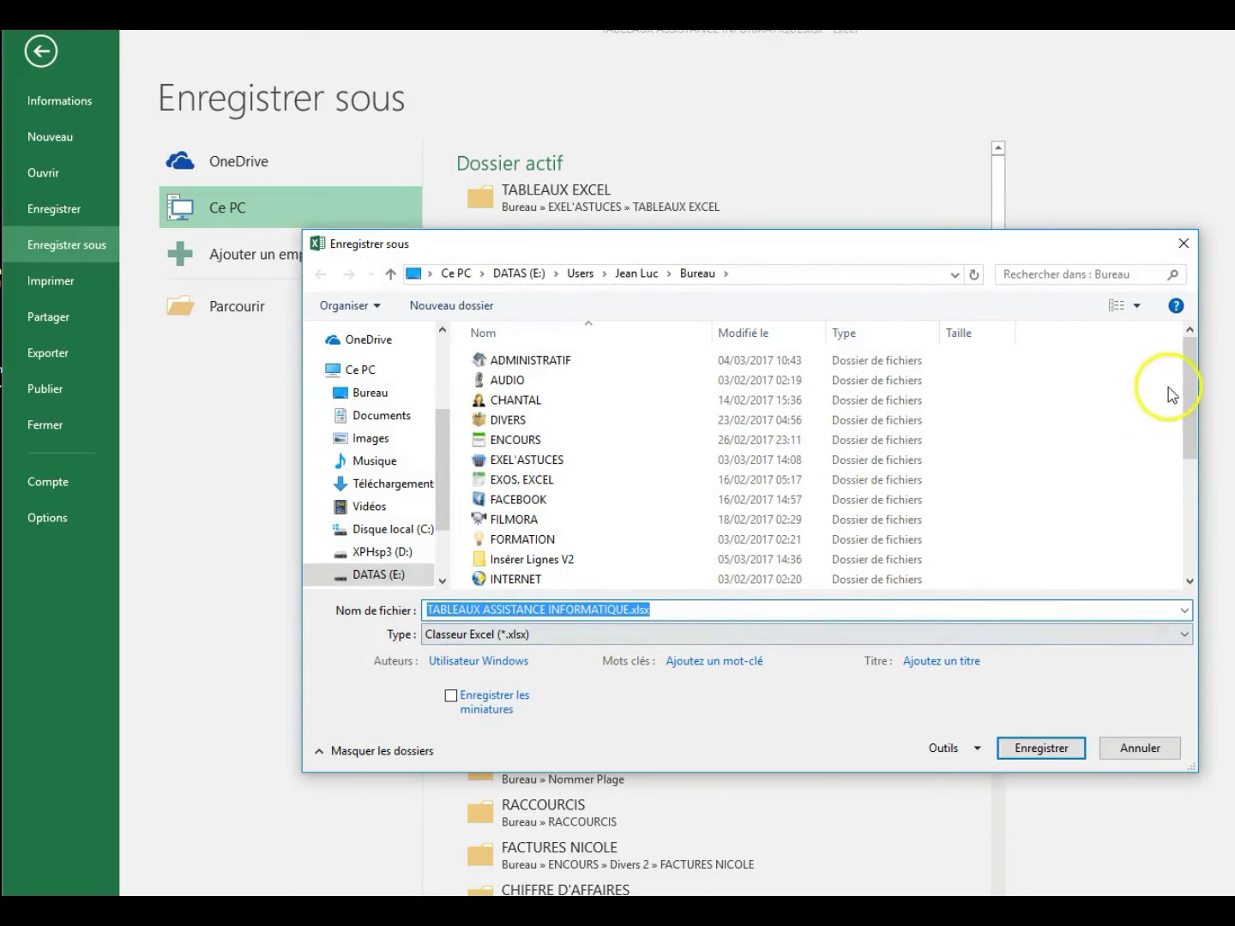
pyautogui.click(1182, 243)
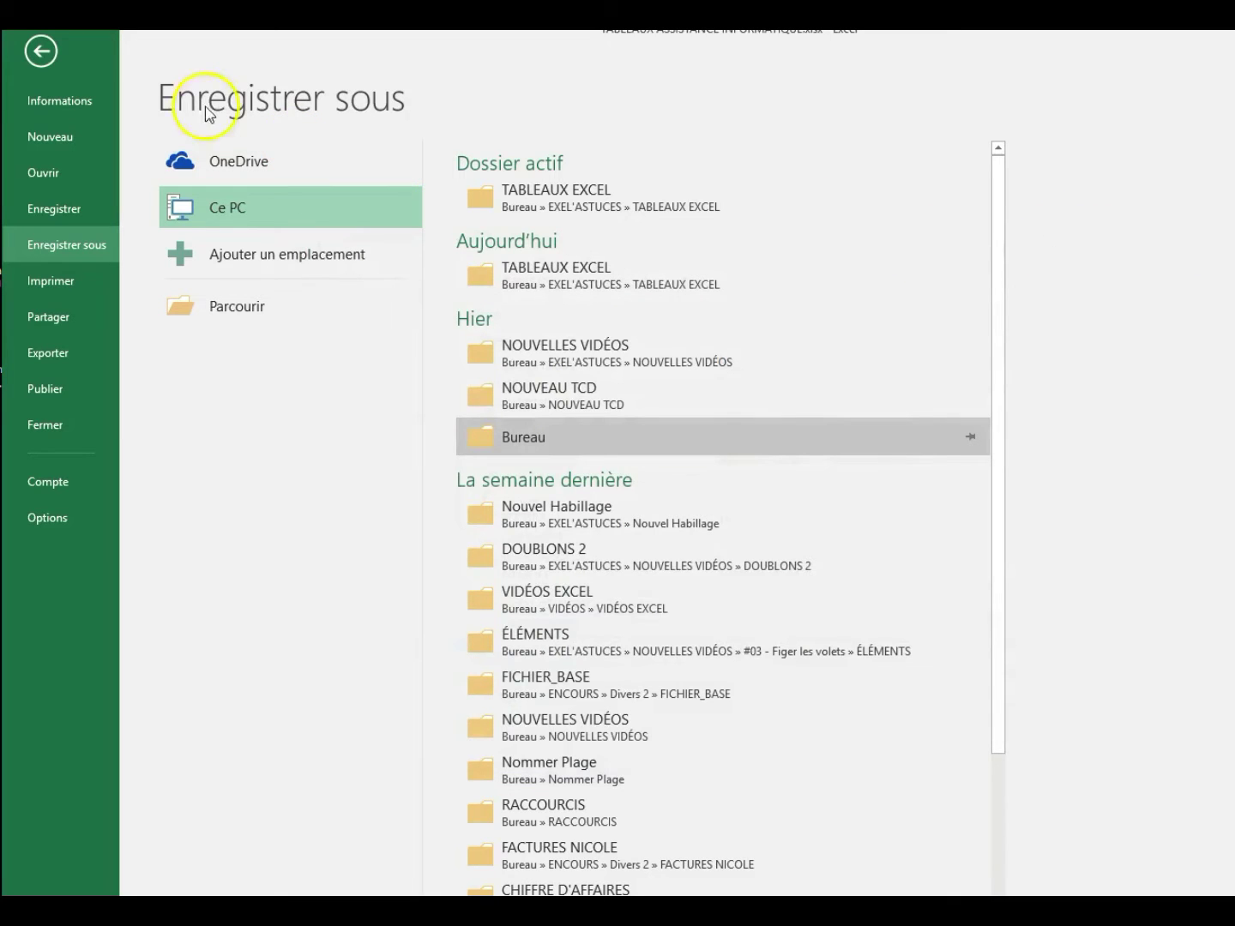
pyautogui.click(35, 57)
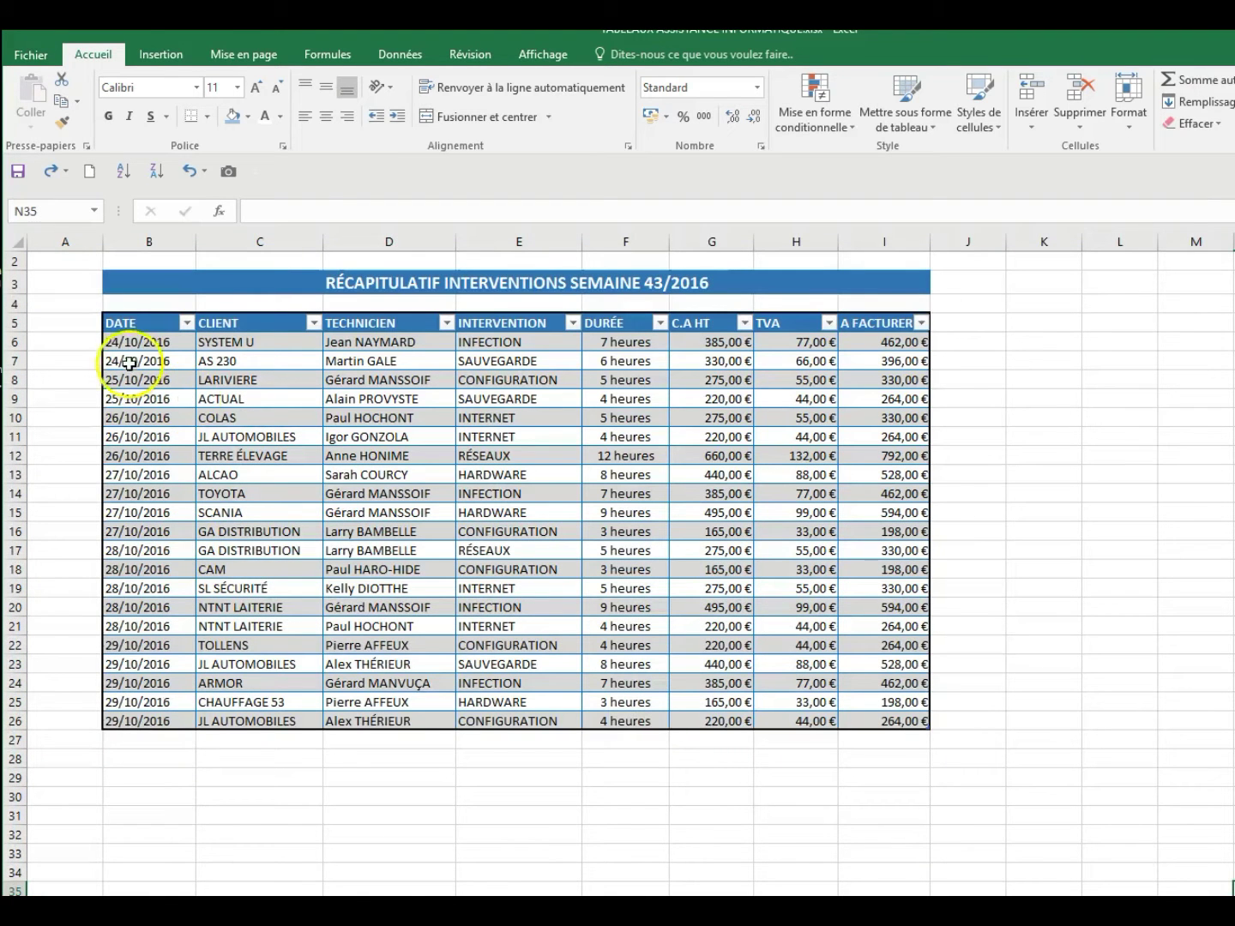
# Select the DATE and CLIENT entries in B6:C26 and bring up their context menu.
pyautogui.moveTo(105, 341); pyautogui.dragTo(164, 341)
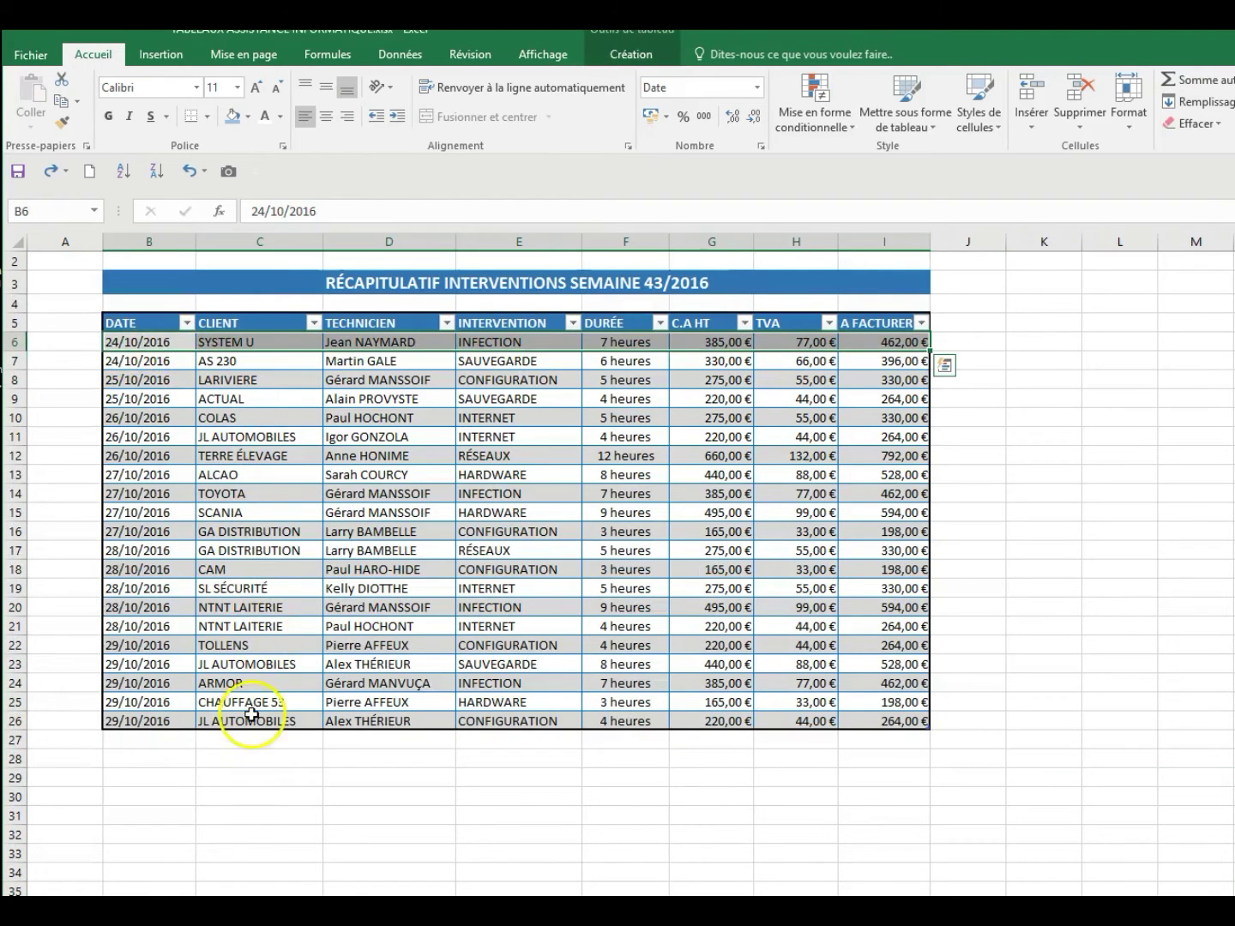
pyautogui.moveTo(246, 720)
pyautogui.mouseDown()
pyautogui.moveTo(197, 646)
pyautogui.moveTo(148, 349)
pyautogui.mouseUp()
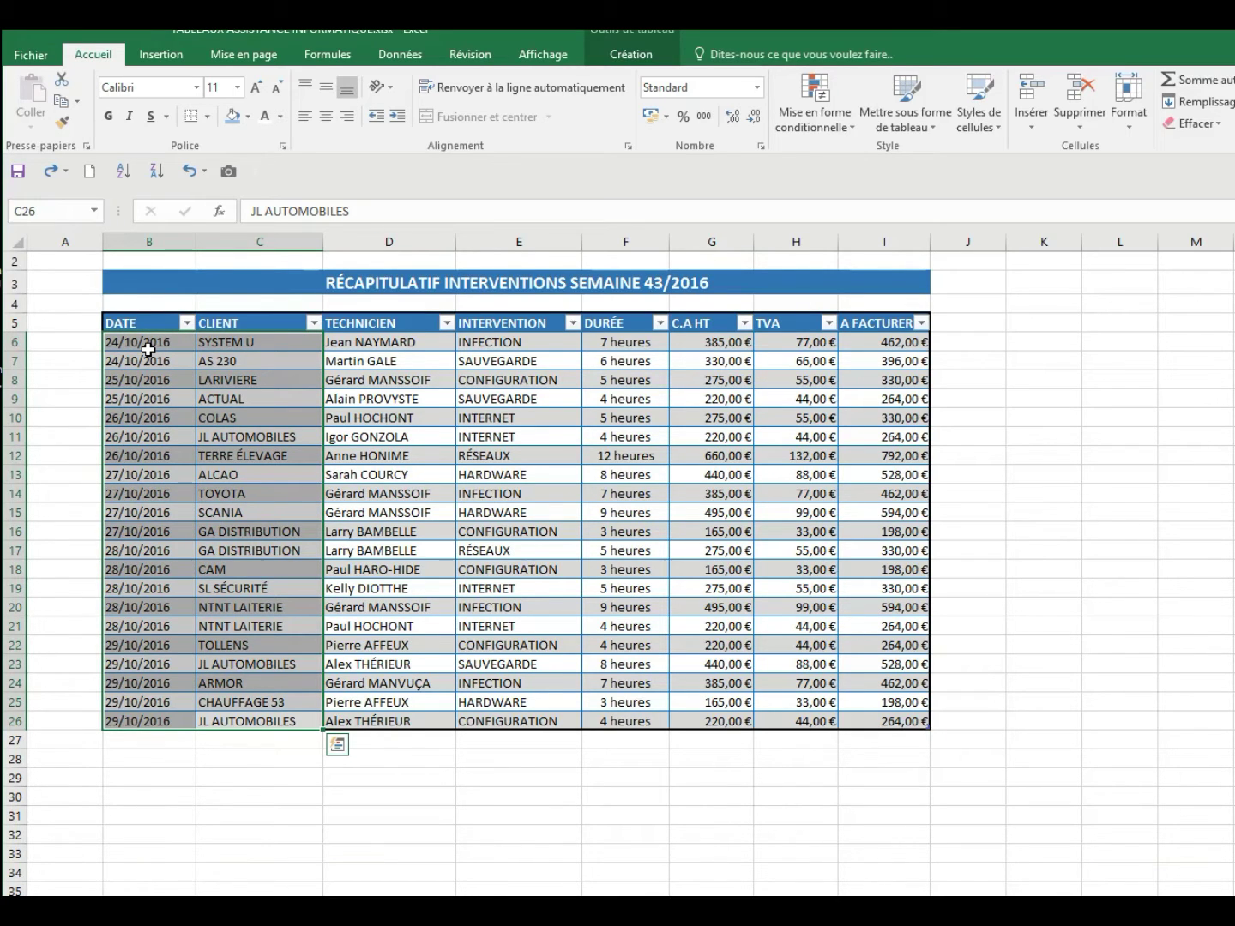
pyautogui.rightClick(181, 464)
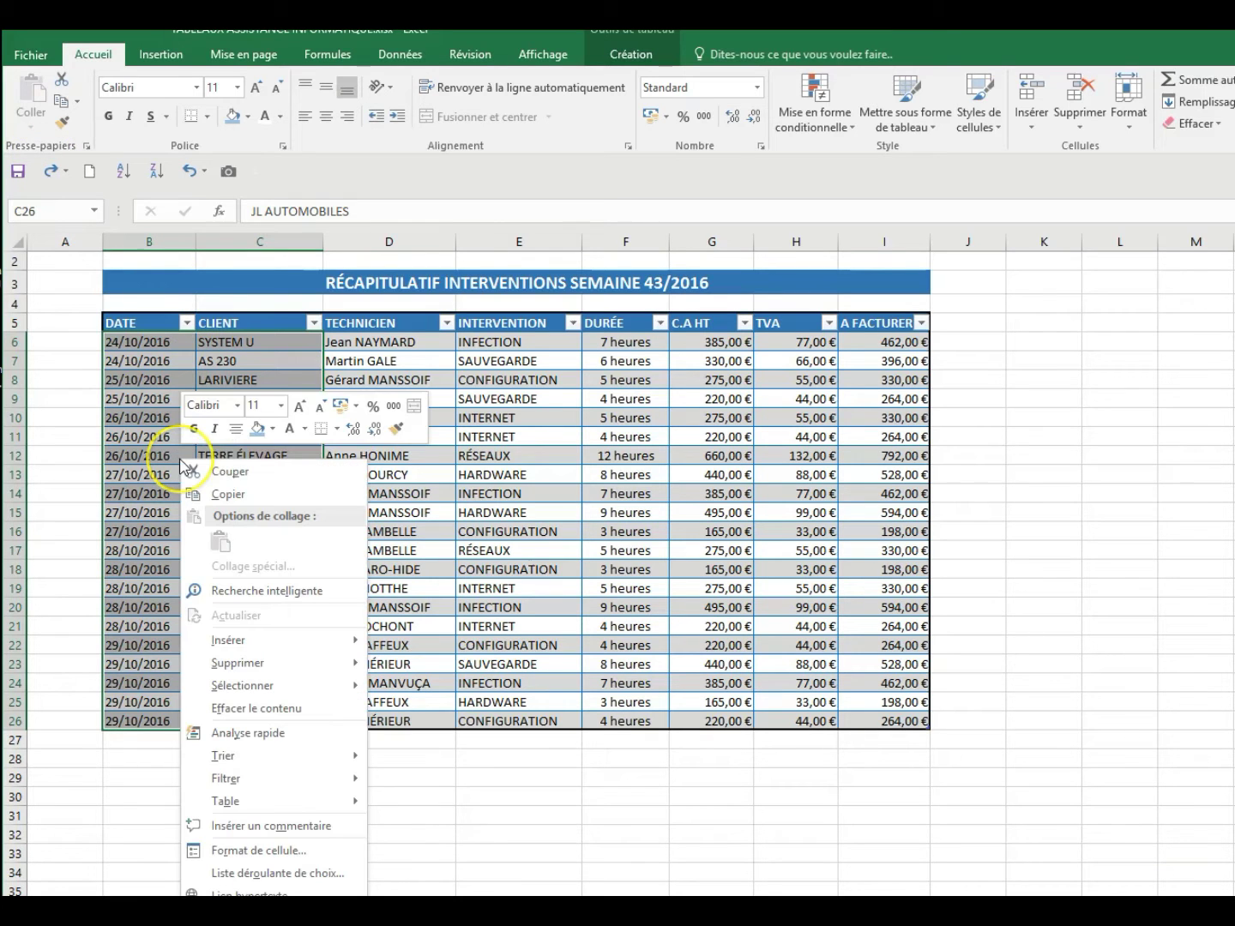
# Give B6:C26 the custom format ;;; instead of Standard so DATE and CLIENT cells appear blank.
pyautogui.click(221, 857)
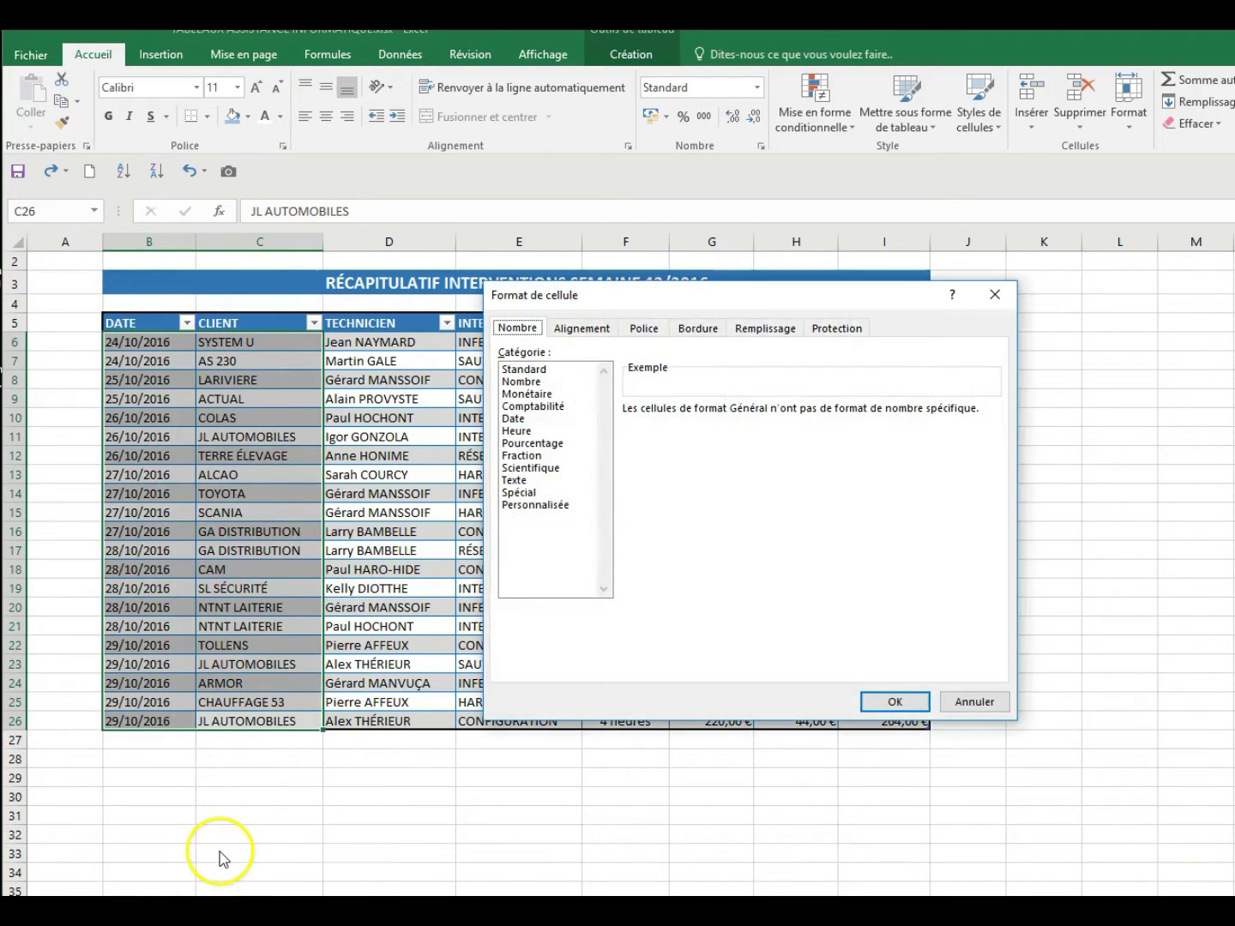
pyautogui.click(531, 519)
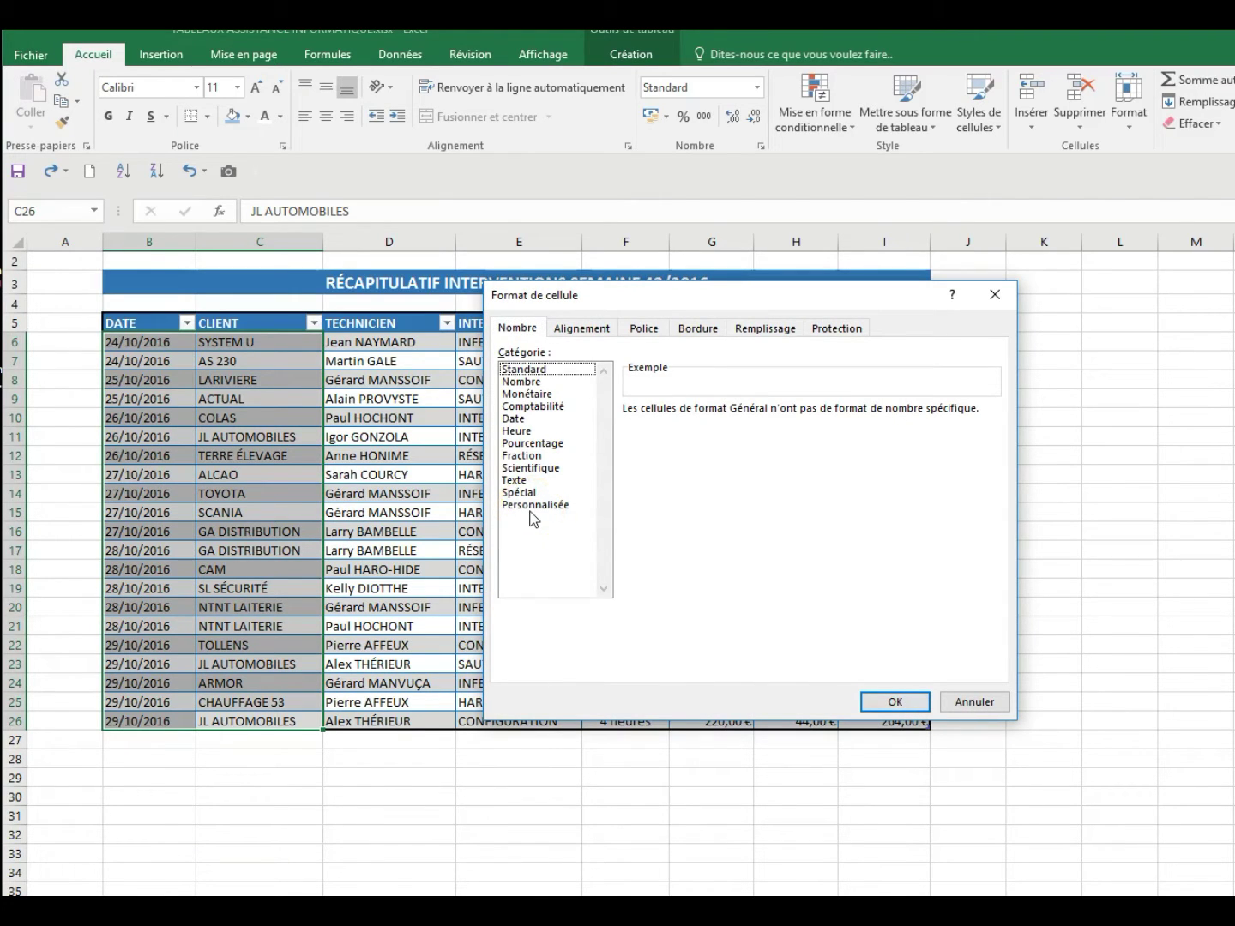
pyautogui.click(532, 513)
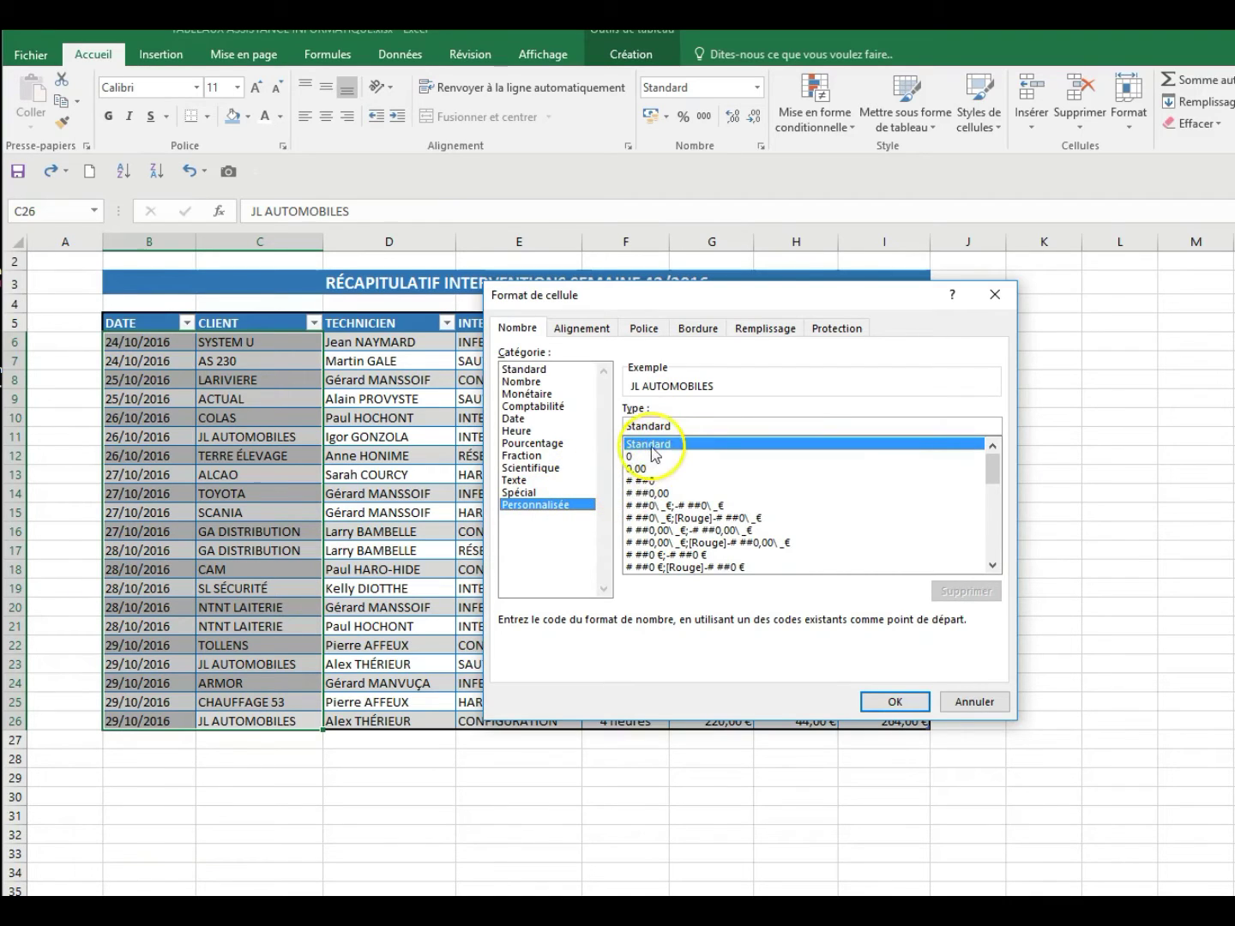
pyautogui.moveTo(697, 426); pyautogui.dragTo(607, 415)
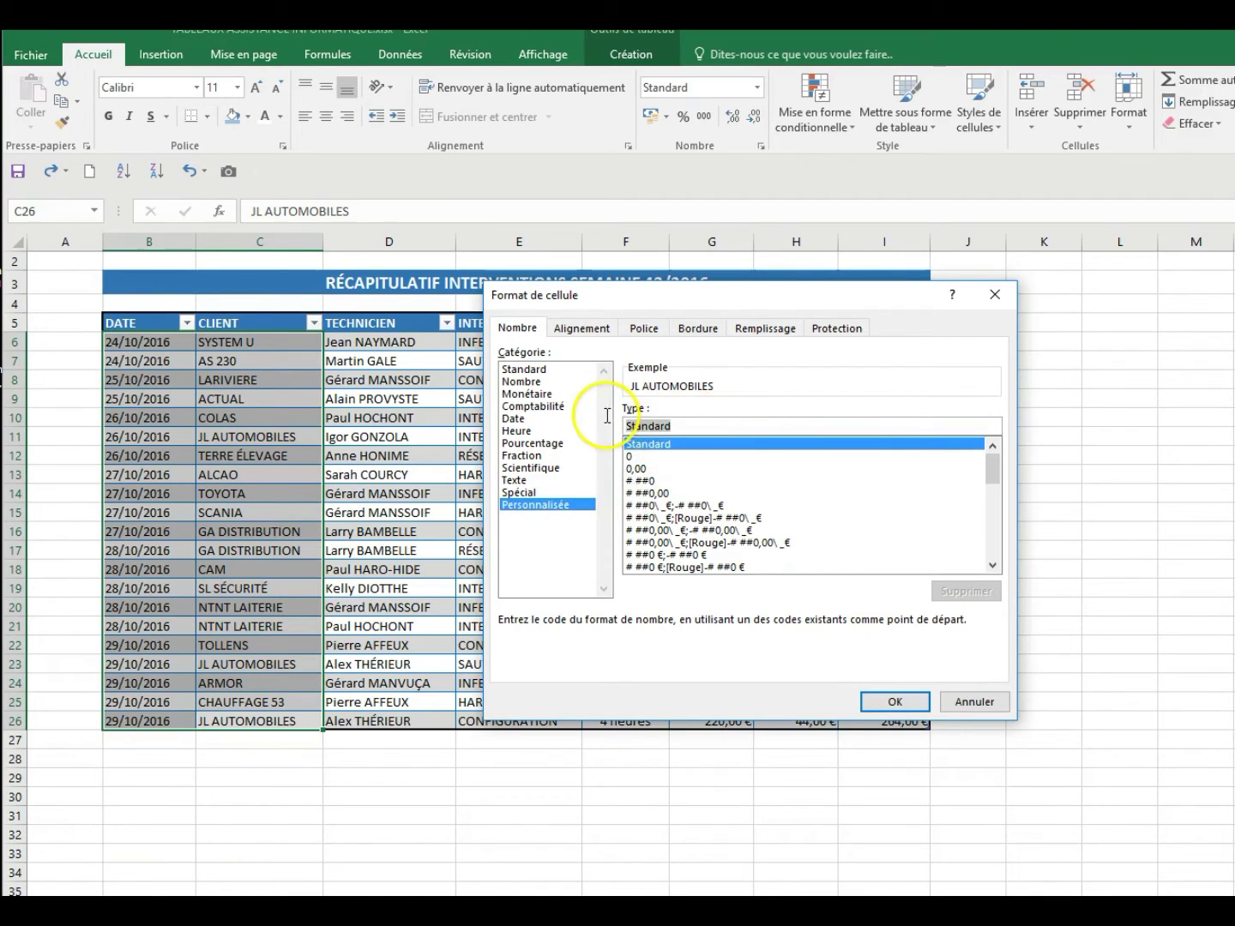
pyautogui.press('Delete')
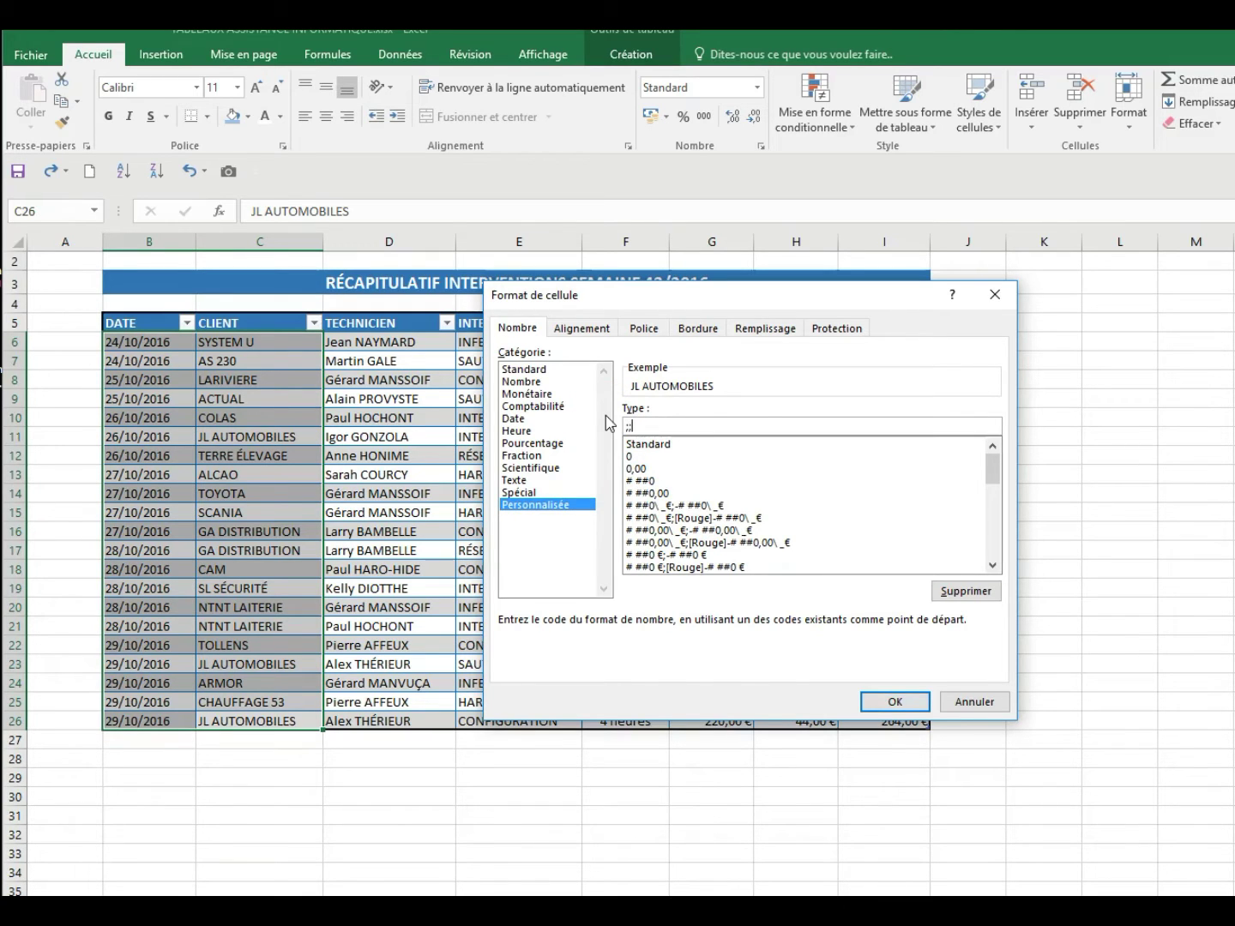
pyautogui.write('"')
pyautogui.click(894, 702)
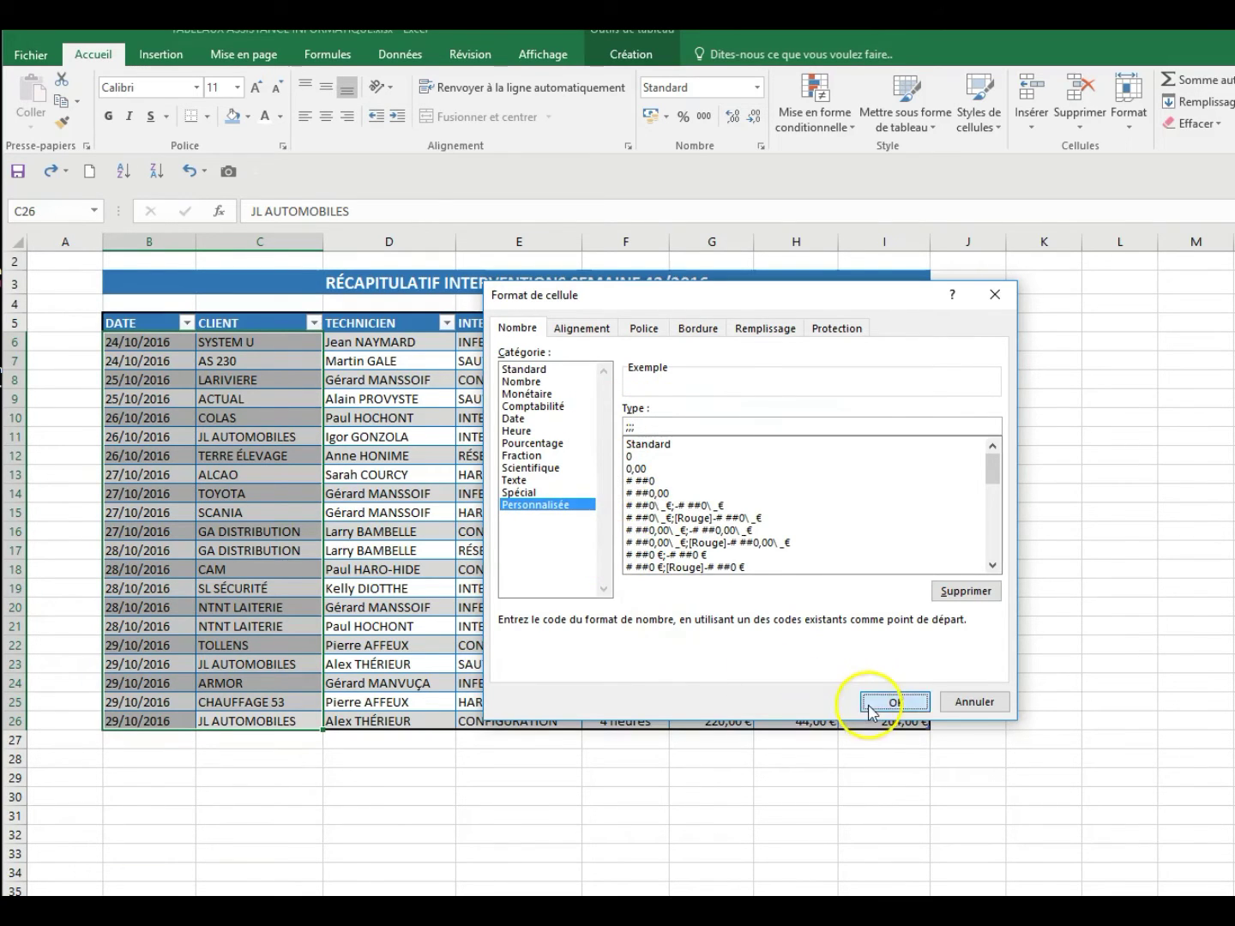
pyautogui.click(467, 818)
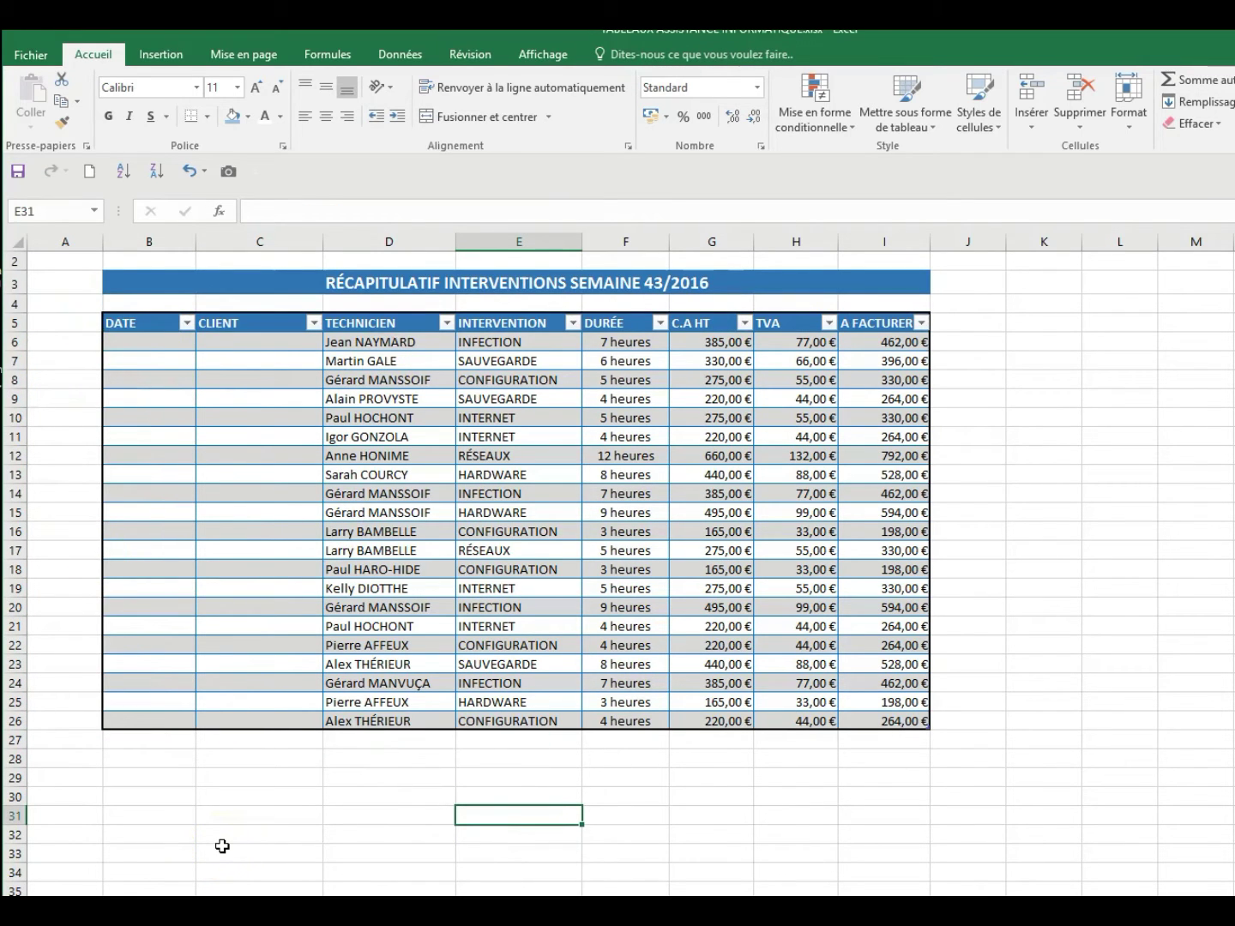
pyautogui.click(251, 342)
pyautogui.click(993, 611)
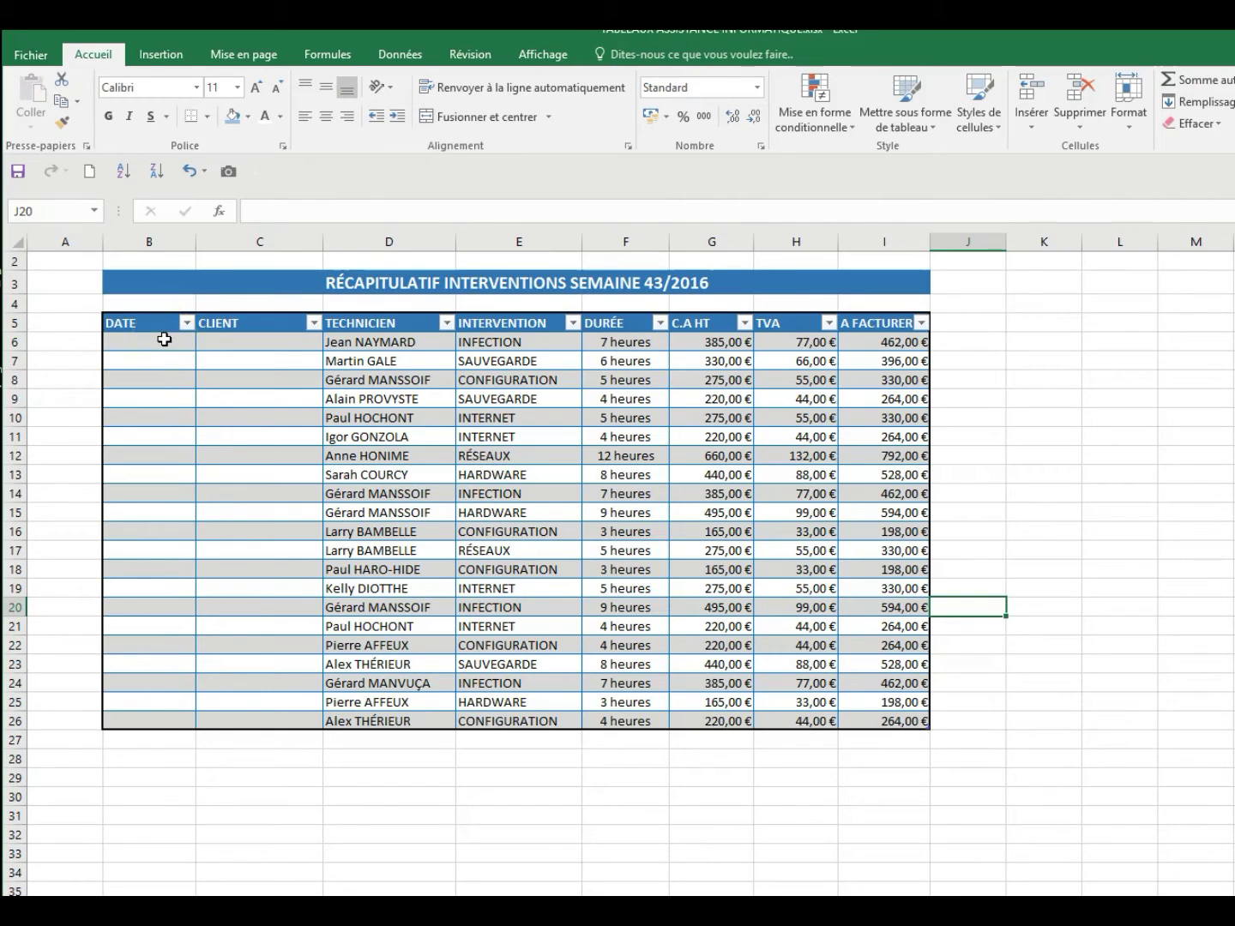
pyautogui.moveTo(171, 324); pyautogui.dragTo(224, 323)
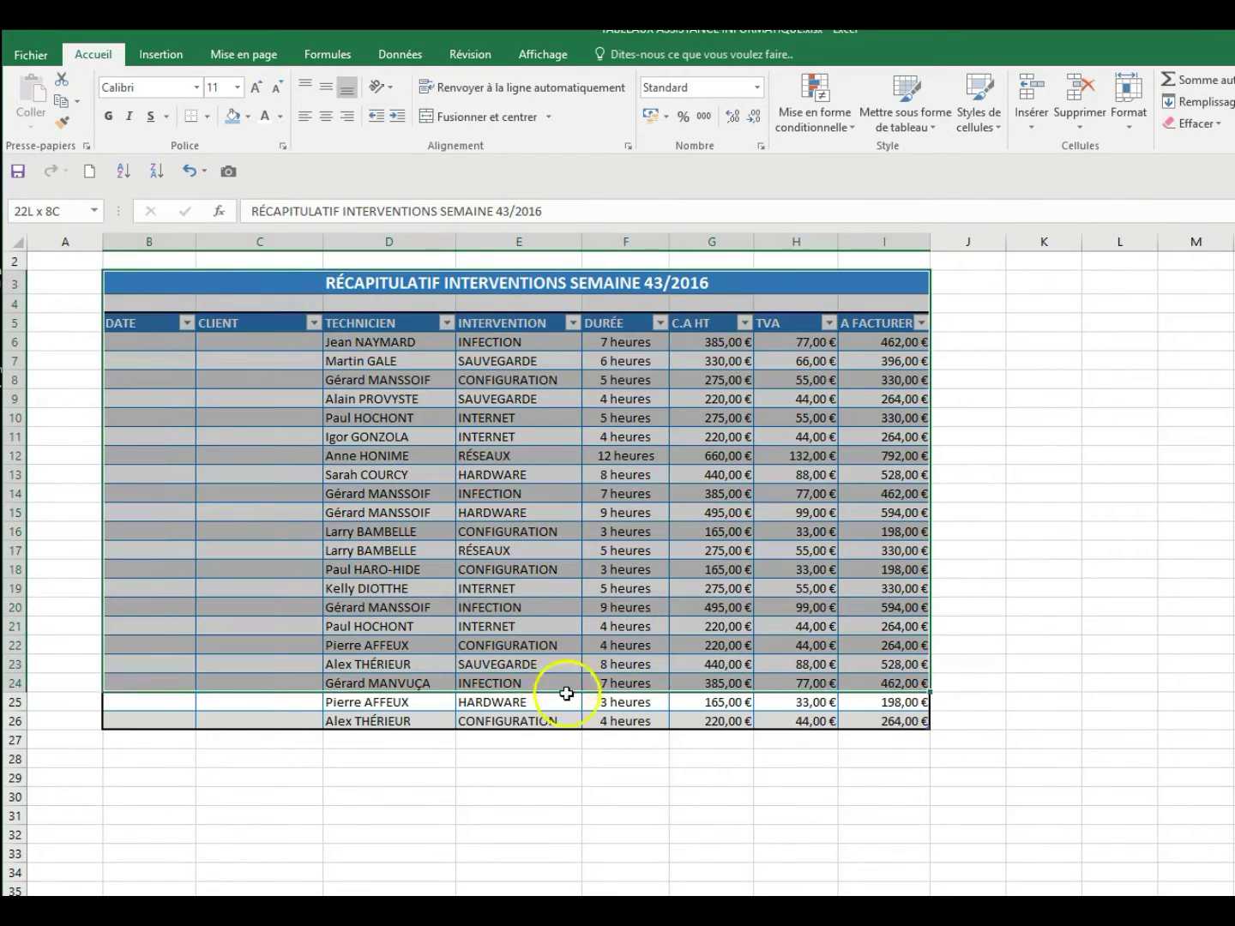
pyautogui.moveTo(224, 322); pyautogui.dragTo(572, 721)
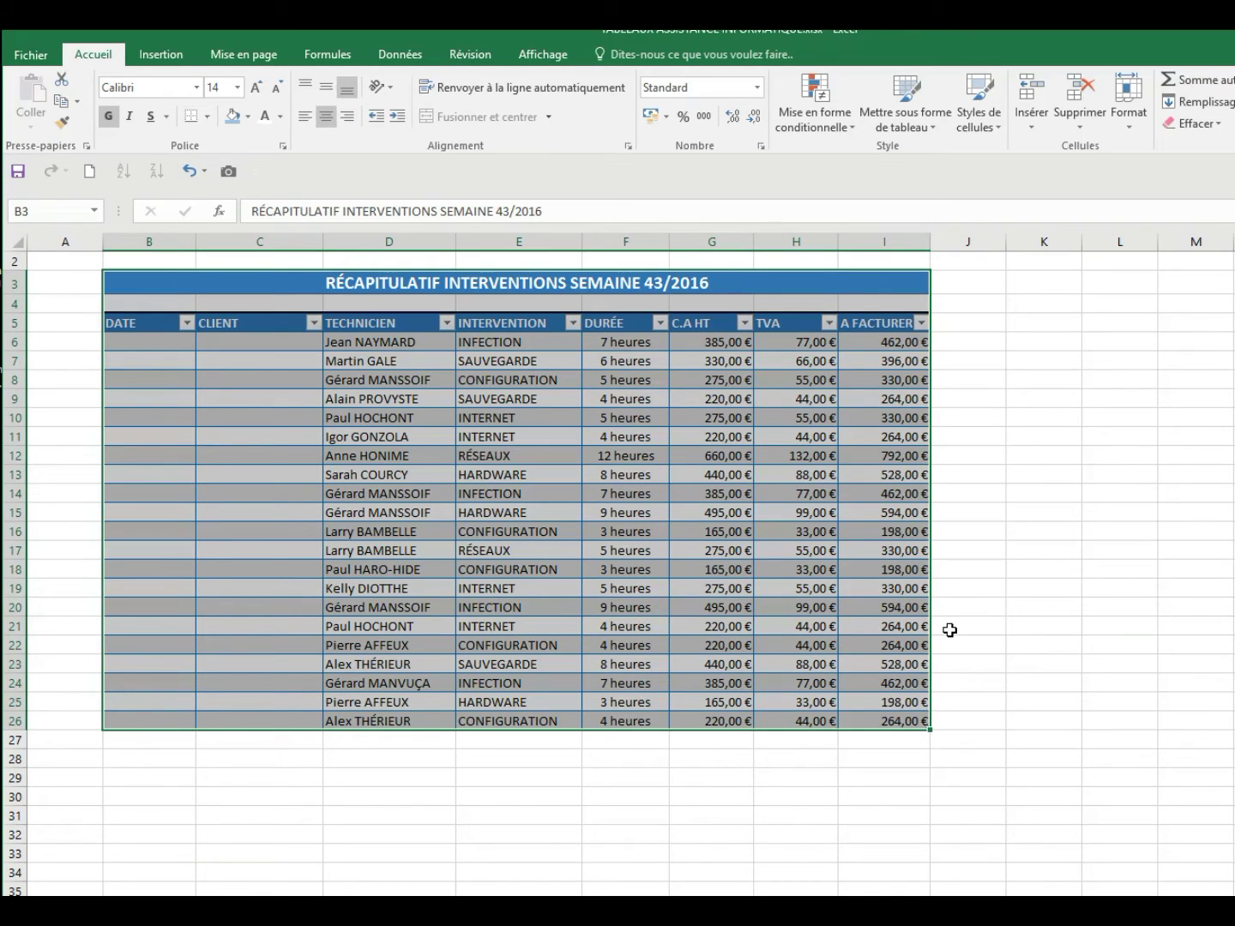
pyautogui.press('F12')
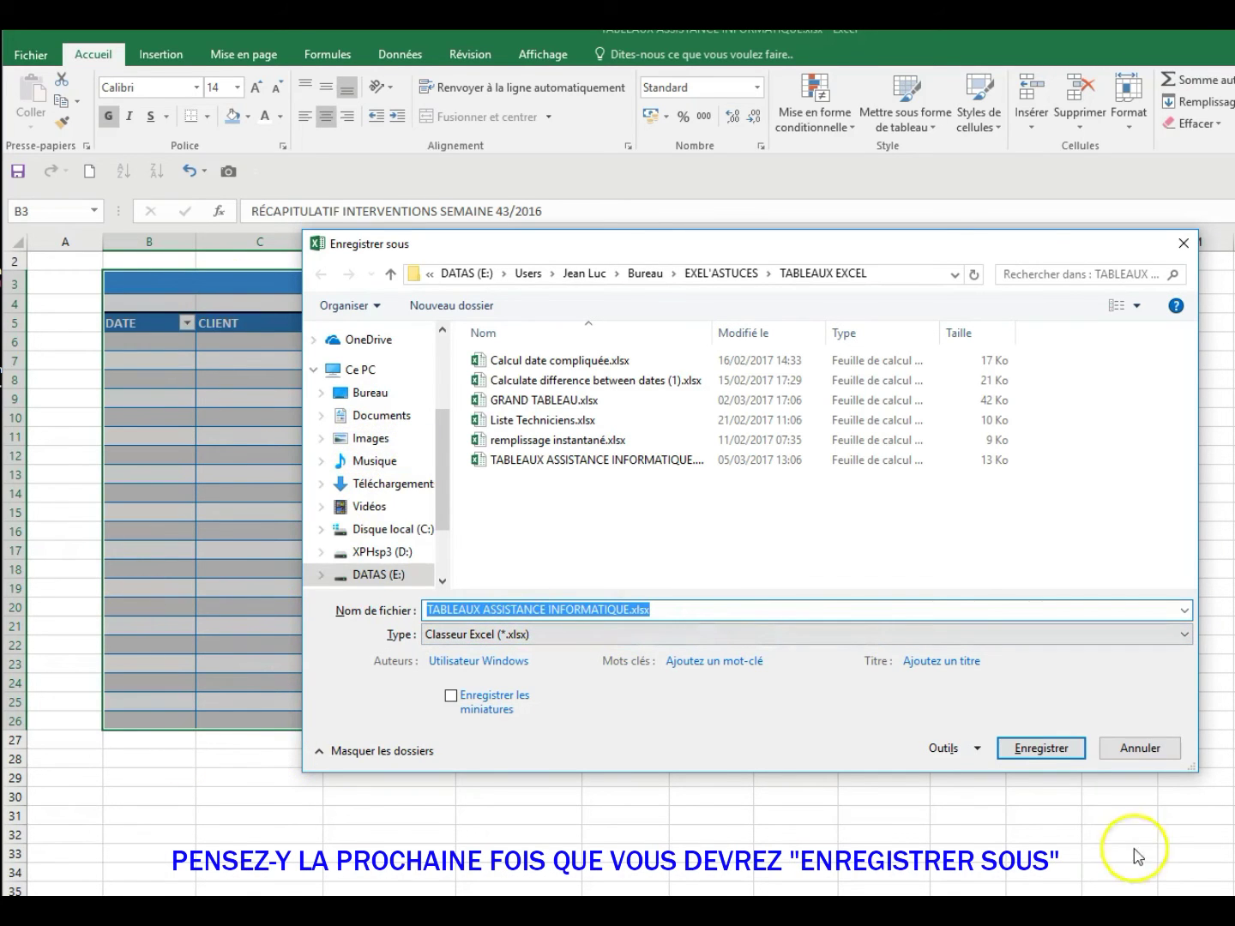
pyautogui.click(1183, 243)
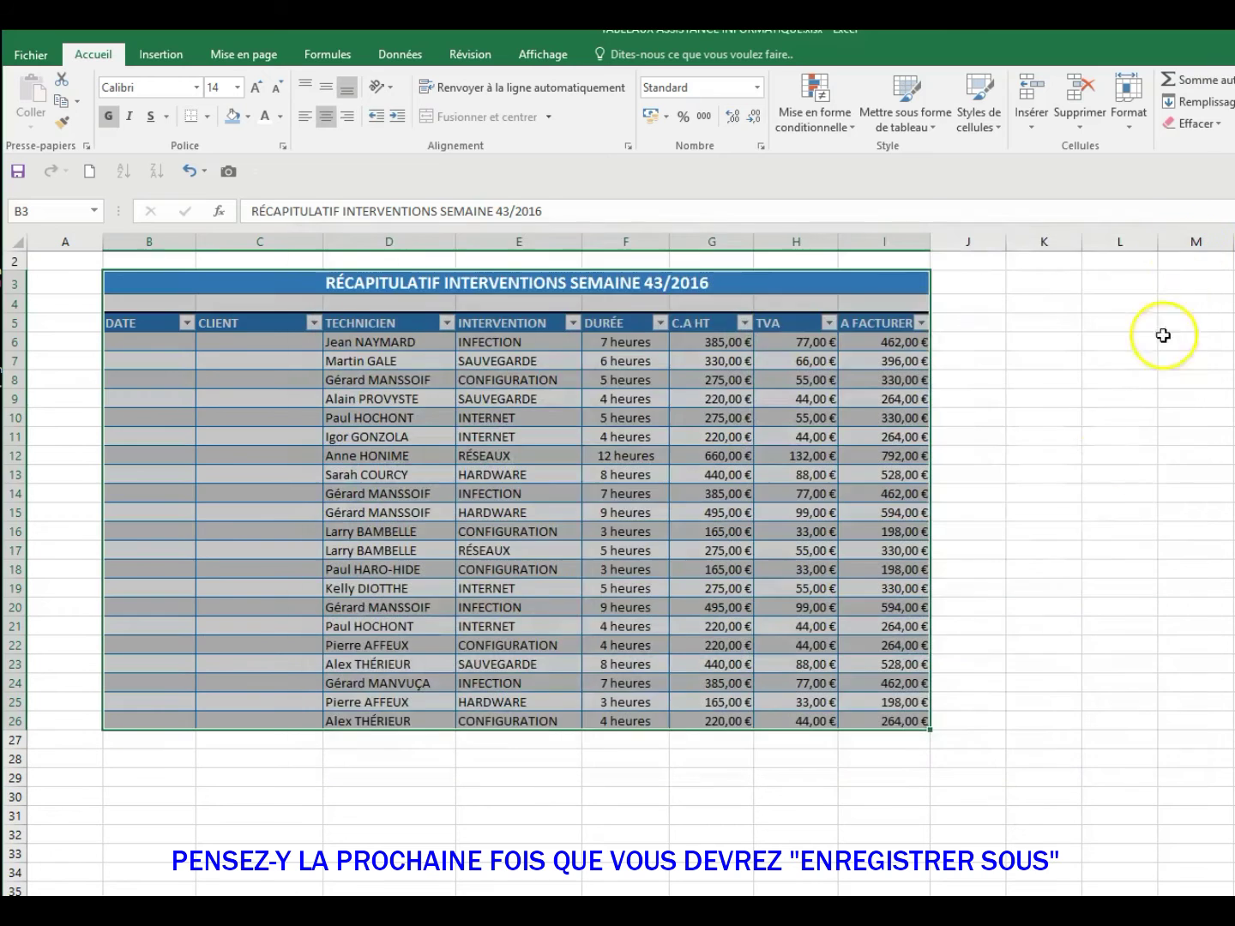
pyautogui.click(1076, 548)
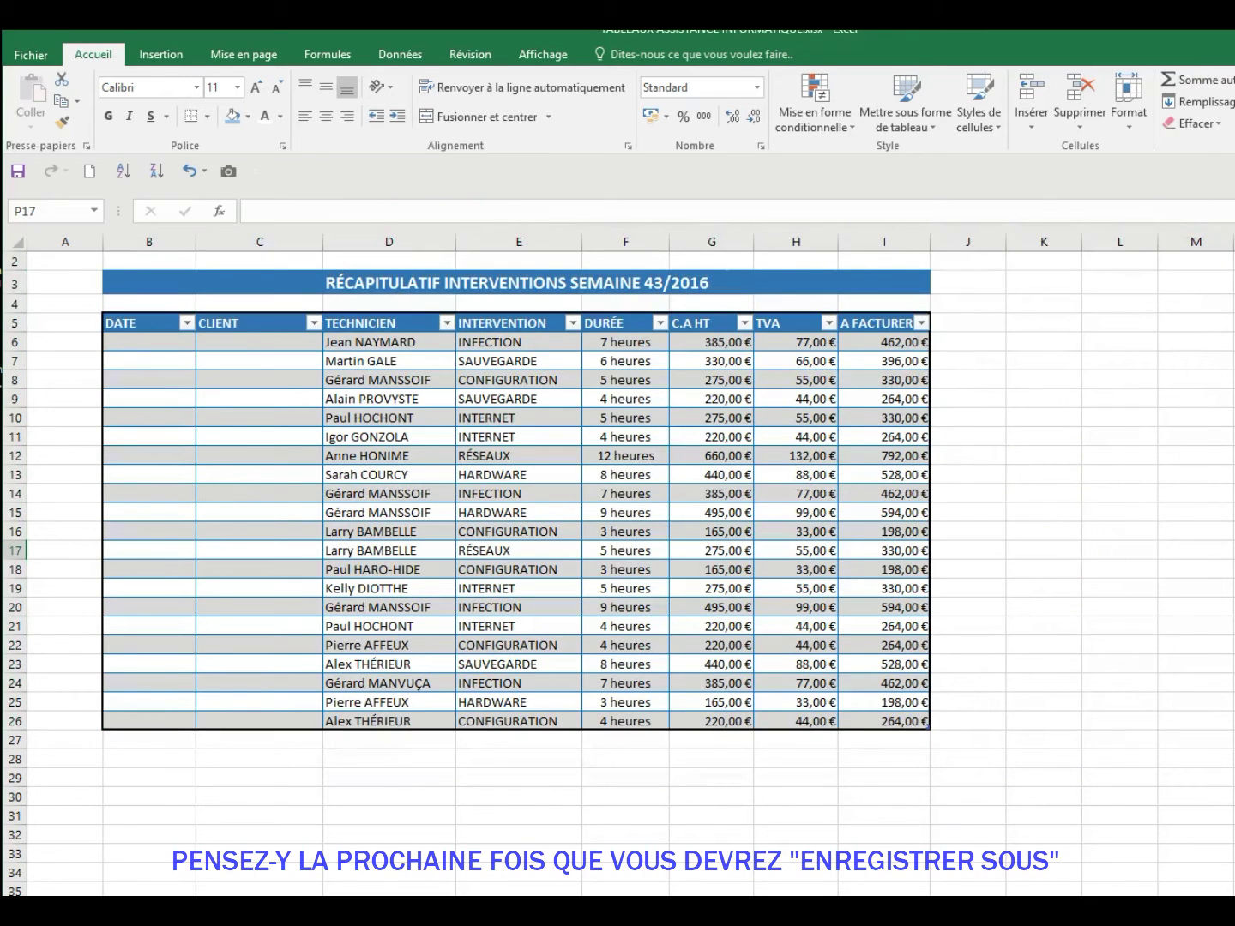